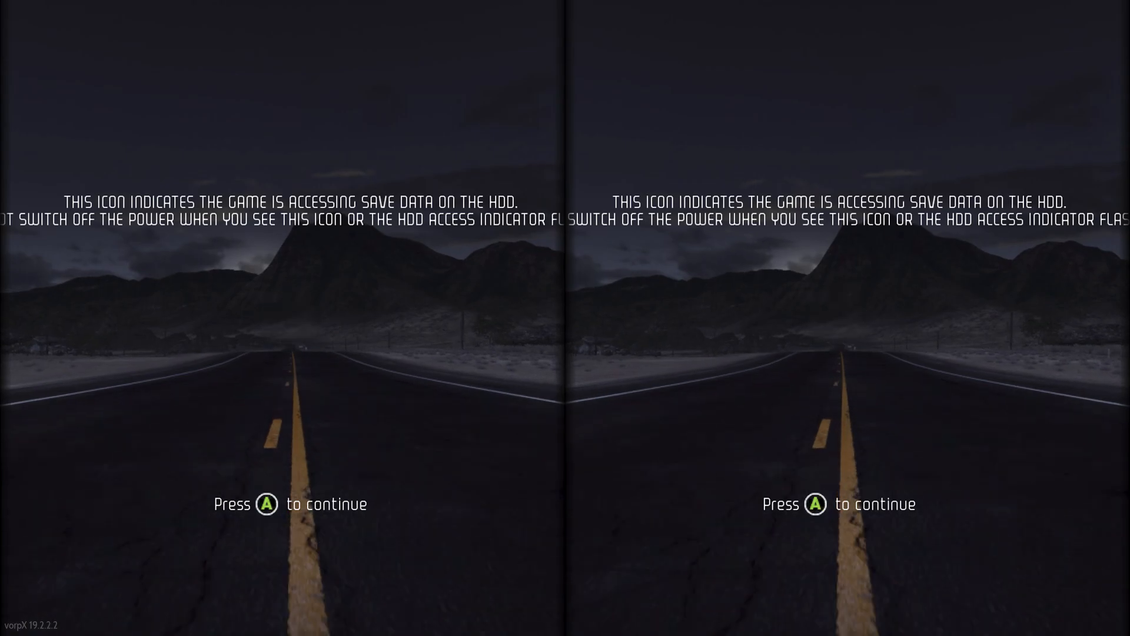
- Continue past the save-data notice to the game's main menu and open the vorpX settings overlay
key("Return")
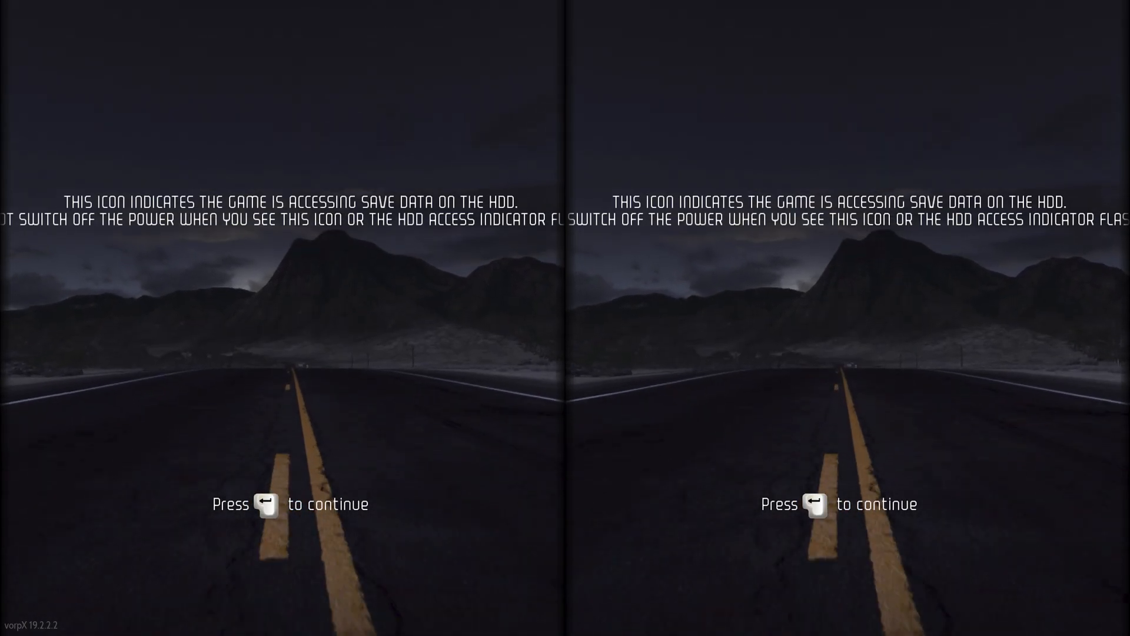
key("Return")
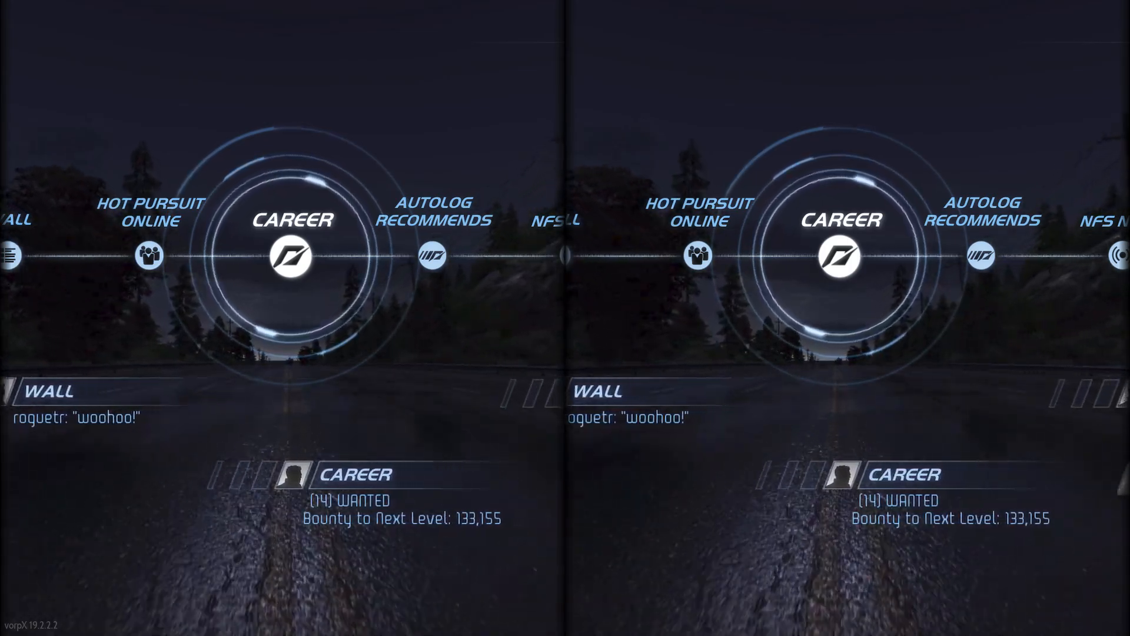
key("Delete")
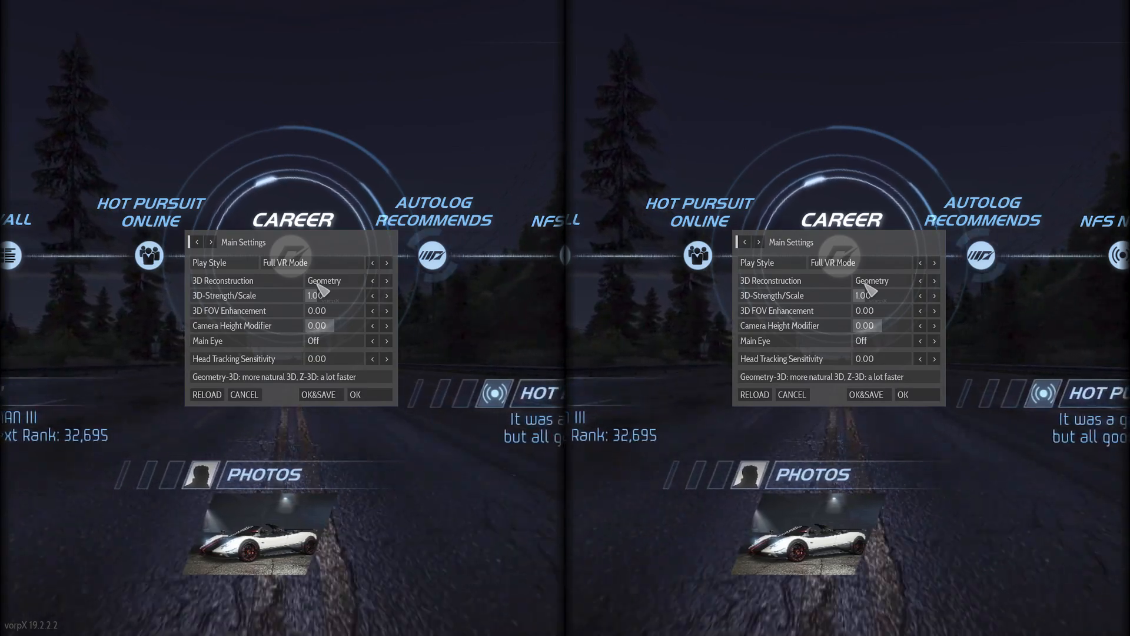
- Try the Off, Z-Normal and Z-Adaptive options for 3D Reconstruction and return it to Geometry
left_click(387, 281)
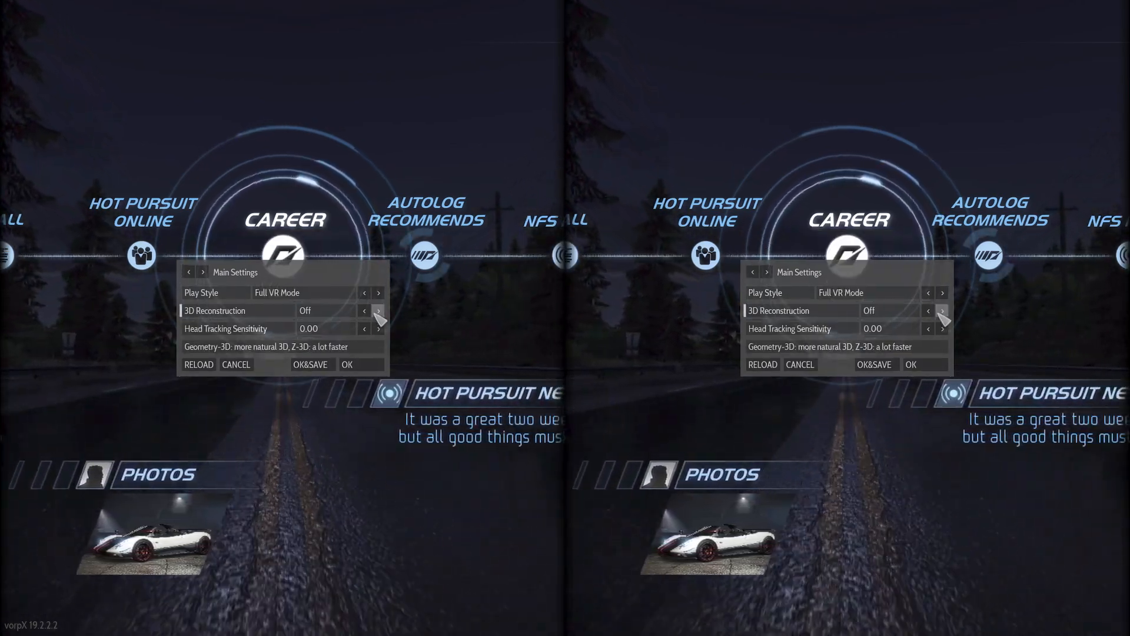
left_click(376, 312)
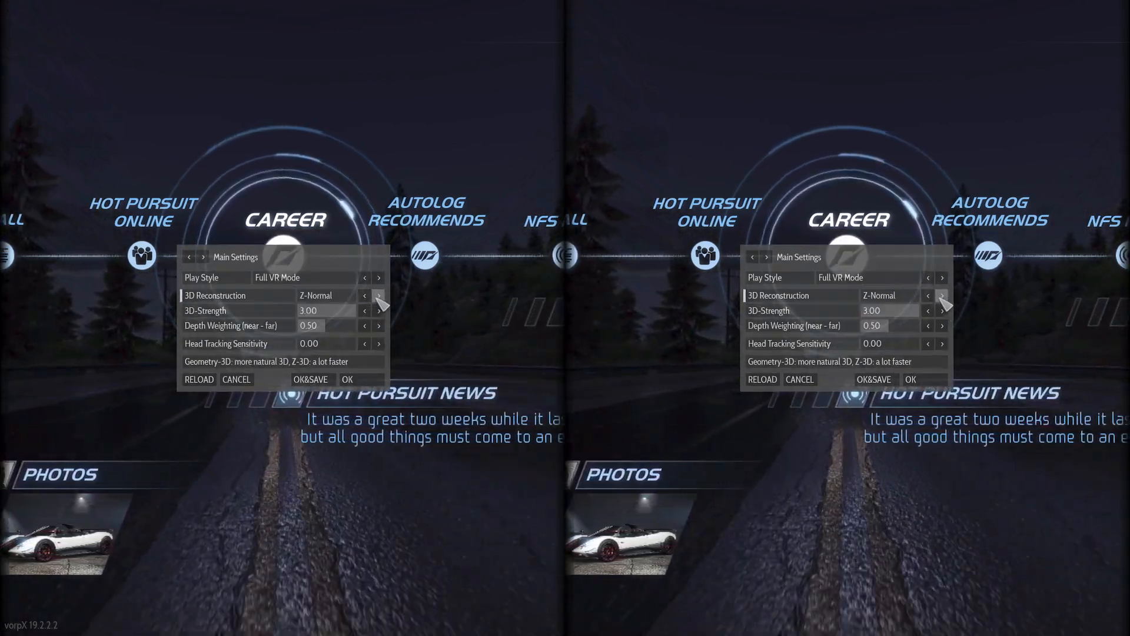
left_click(379, 296)
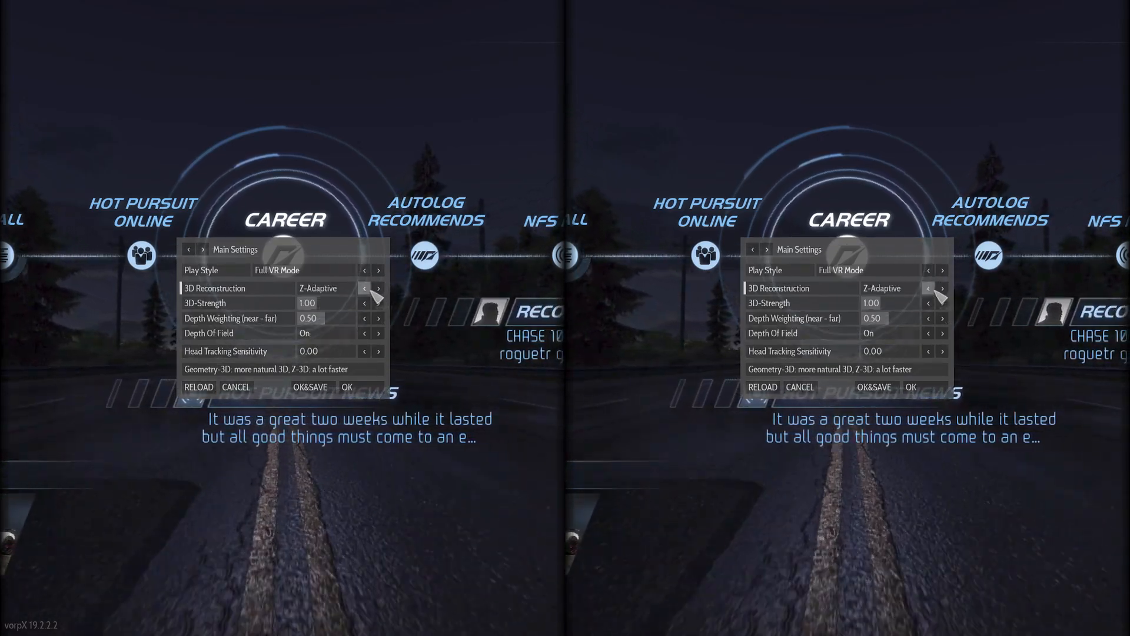
left_click(364, 289)
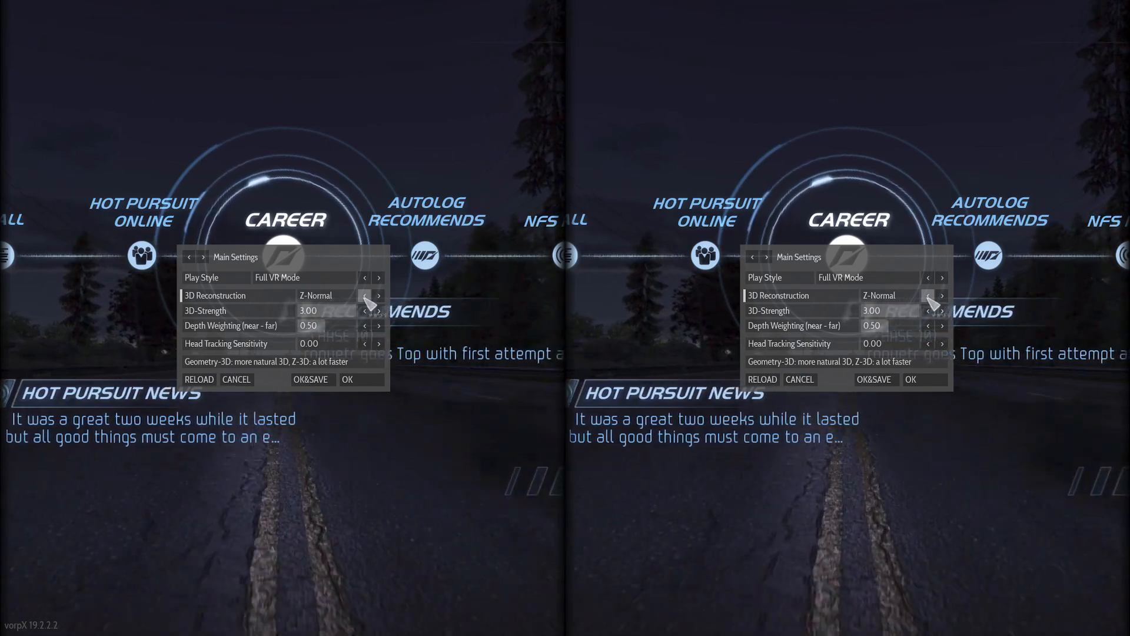
left_click(379, 295)
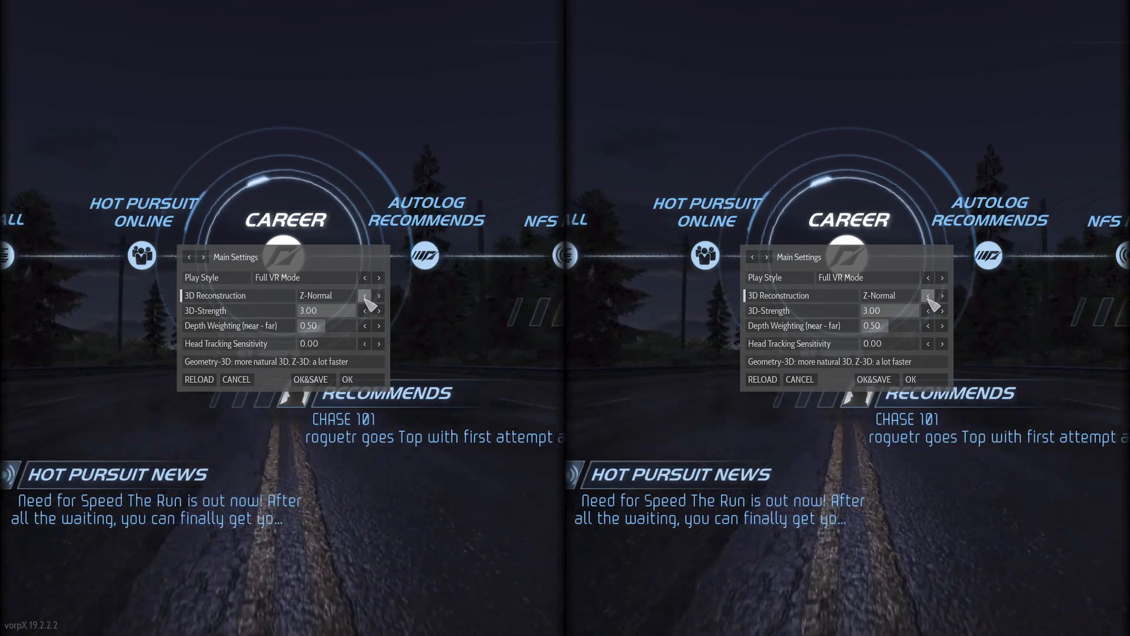
left_click(364, 298)
left_click(364, 311)
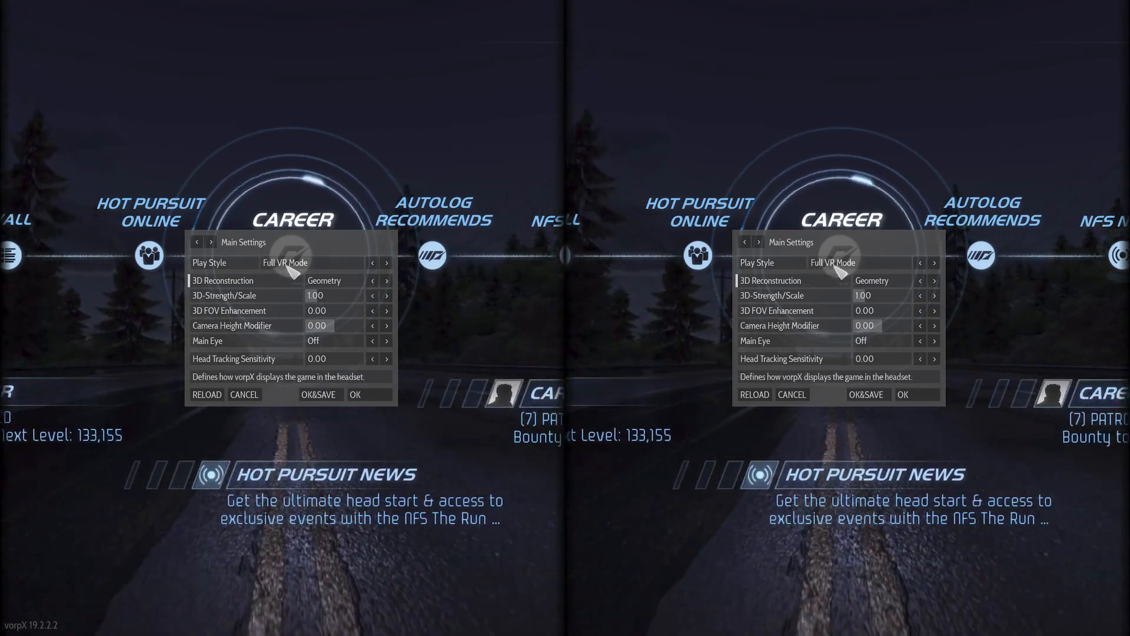
- In Image Settings, try the Stretch, Letterbox 1 and Letterbox 2 aspect ratio corrections and return to Pixel 1:1
left_click(199, 243)
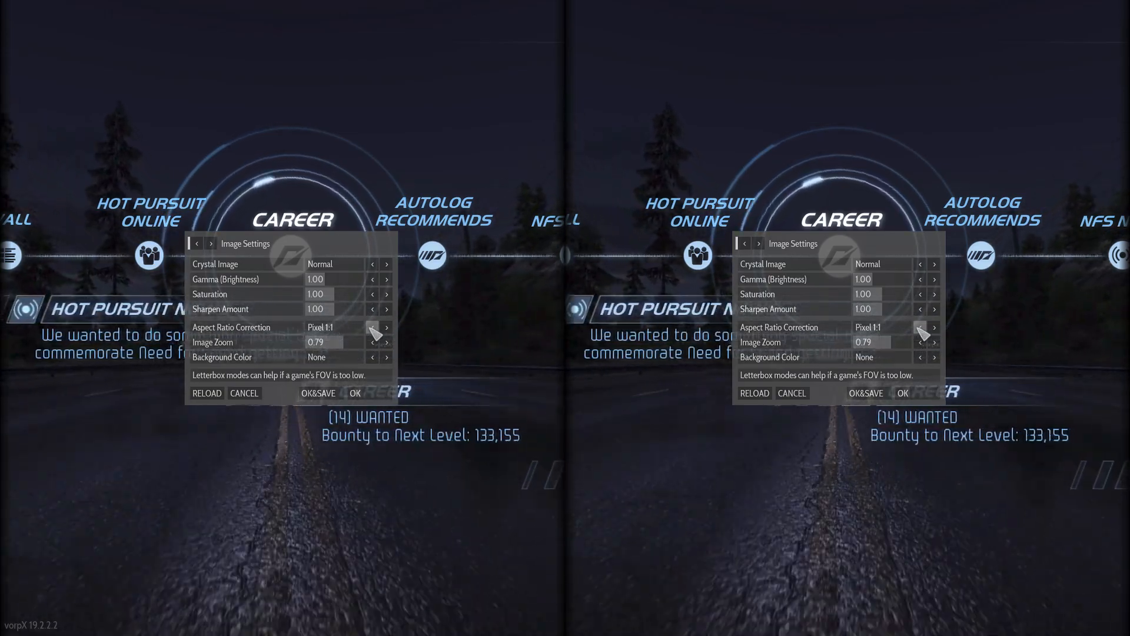
left_click(372, 327)
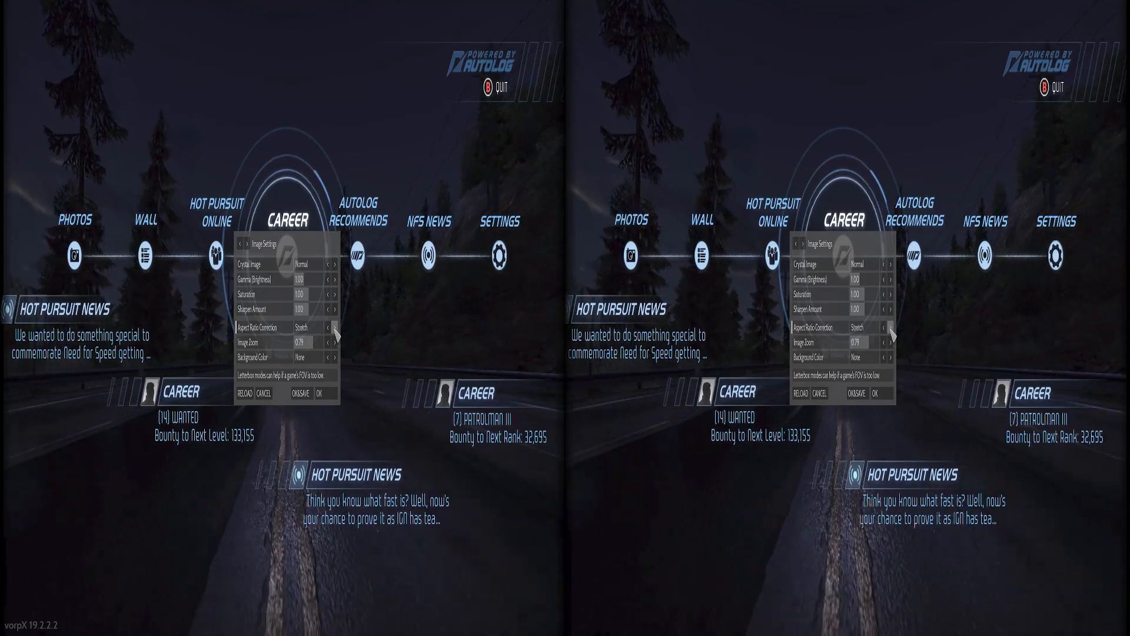
left_click(333, 328)
left_click(386, 328)
left_click(377, 326)
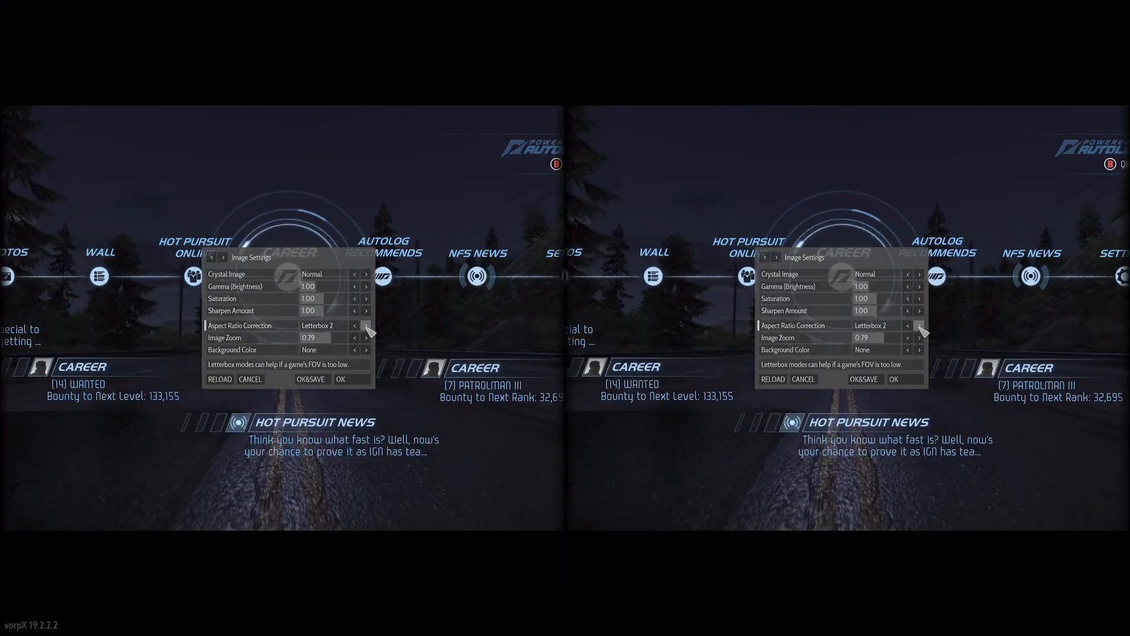
left_click(365, 326)
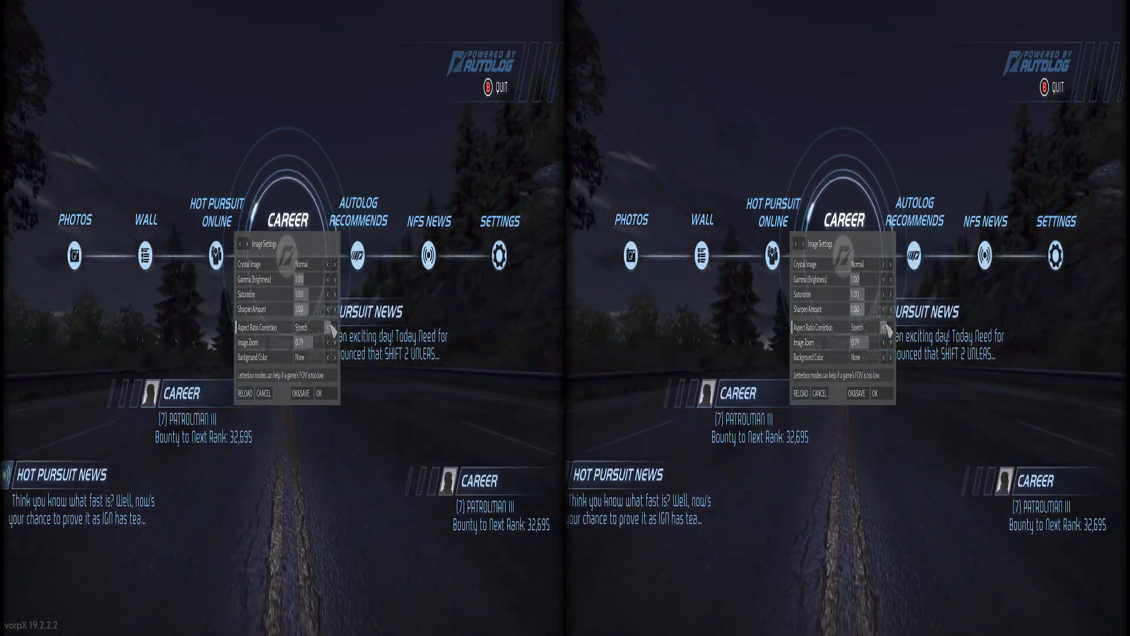
left_click(329, 328)
left_click(355, 326)
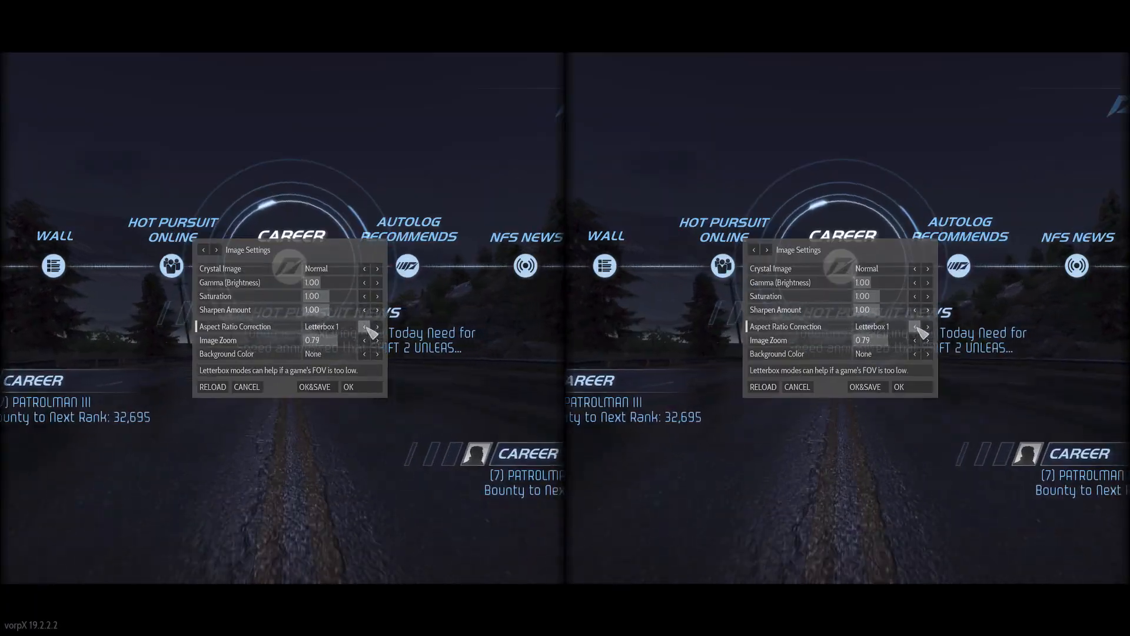
left_click(356, 326)
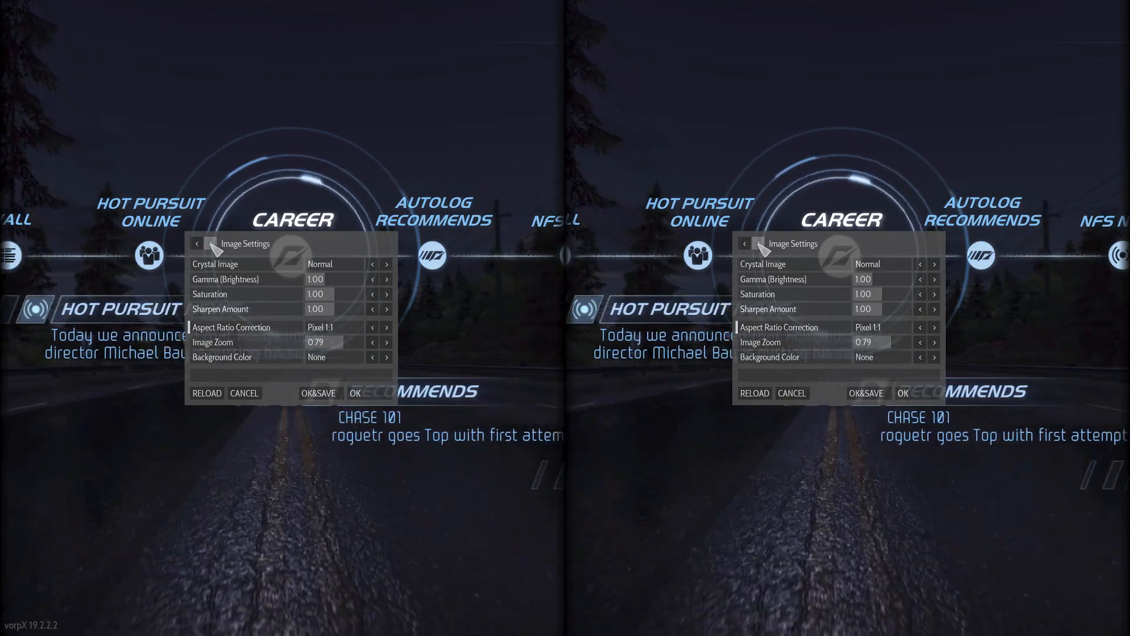
- In Display Settings, lower the Lens Distortion Scale to 0.99
left_click(211, 243)
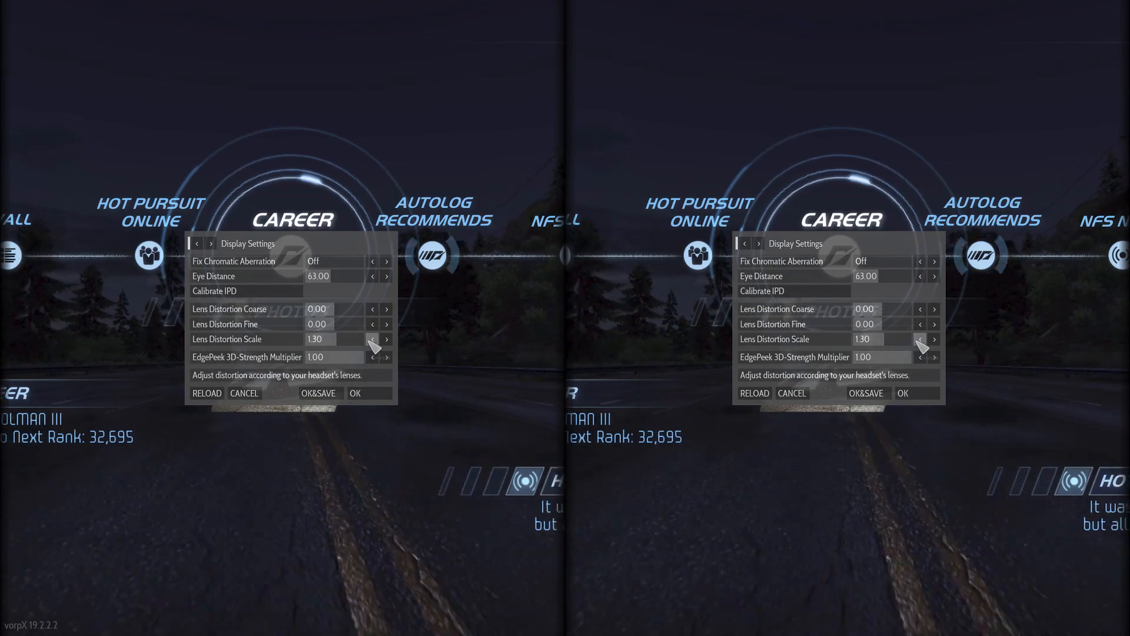
left_click(371, 340)
left_click(371, 339)
left_click(372, 339)
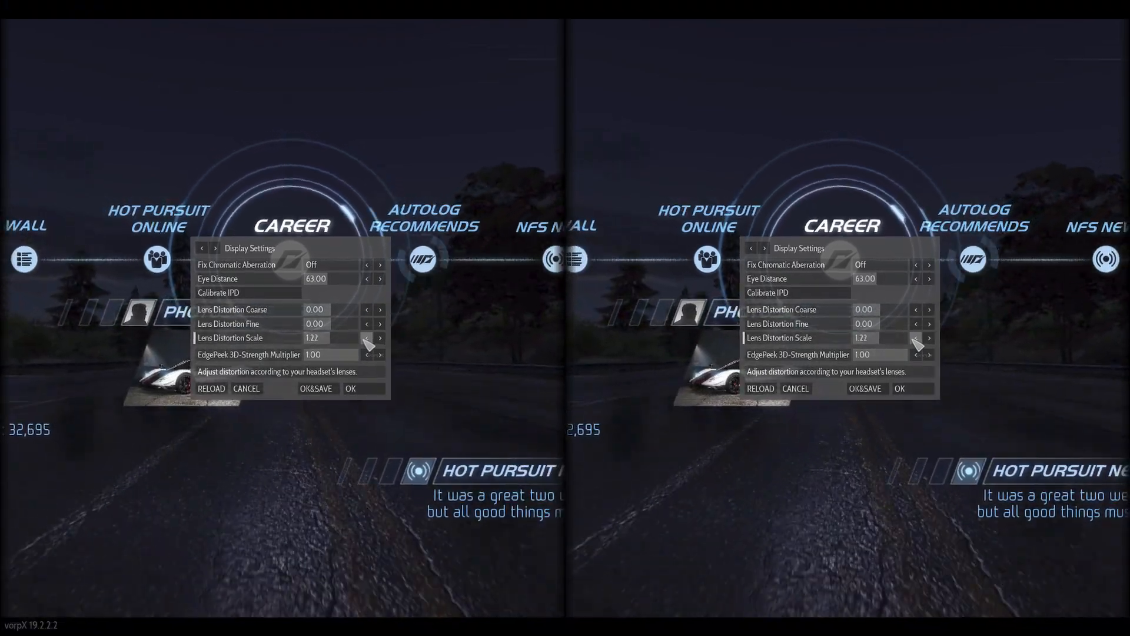
left_click(372, 339)
left_click(365, 337)
left_click(365, 338)
left_click(365, 338)
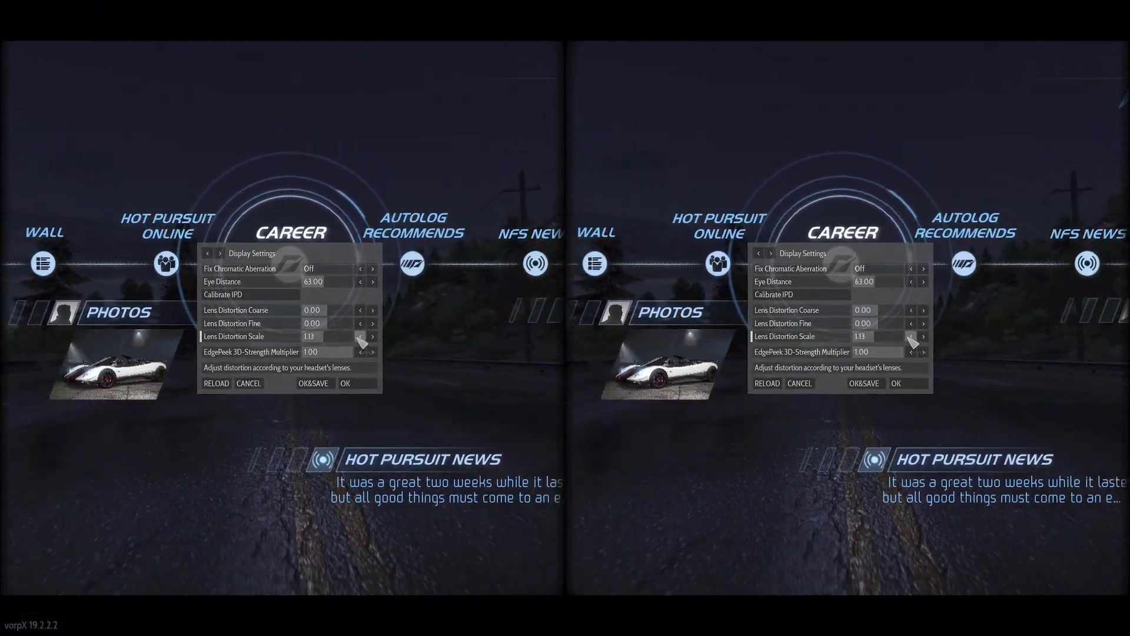
left_click(365, 338)
left_click(358, 336)
left_click(358, 336)
left_click(358, 336)
left_click(358, 336)
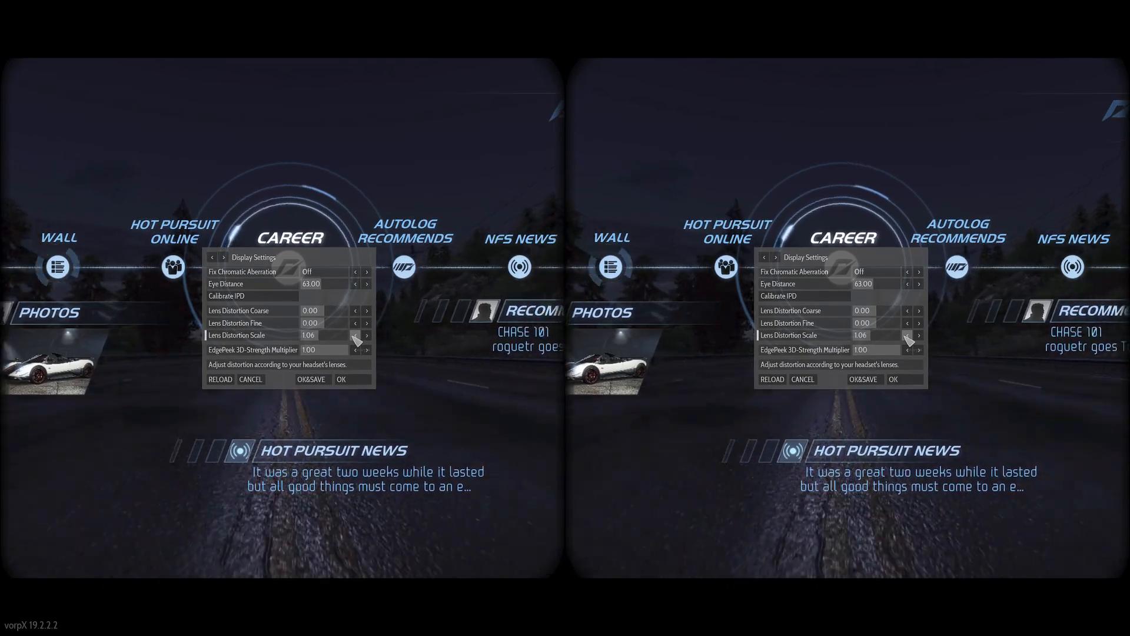
left_click(355, 335)
left_click(355, 336)
left_click(356, 336)
left_click(356, 336)
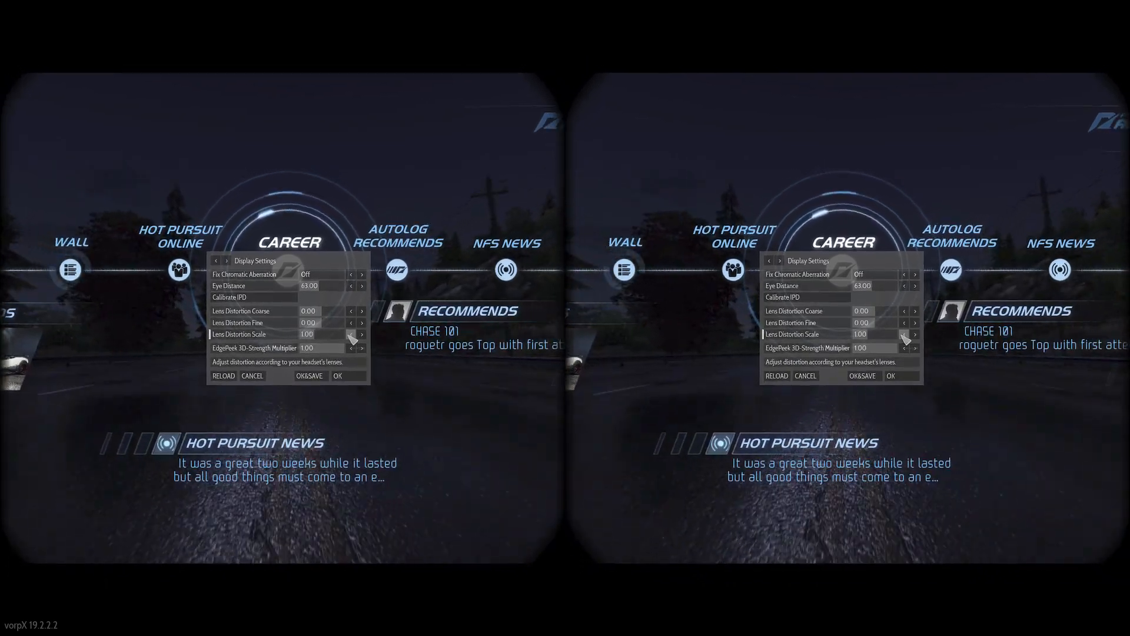
left_click(351, 336)
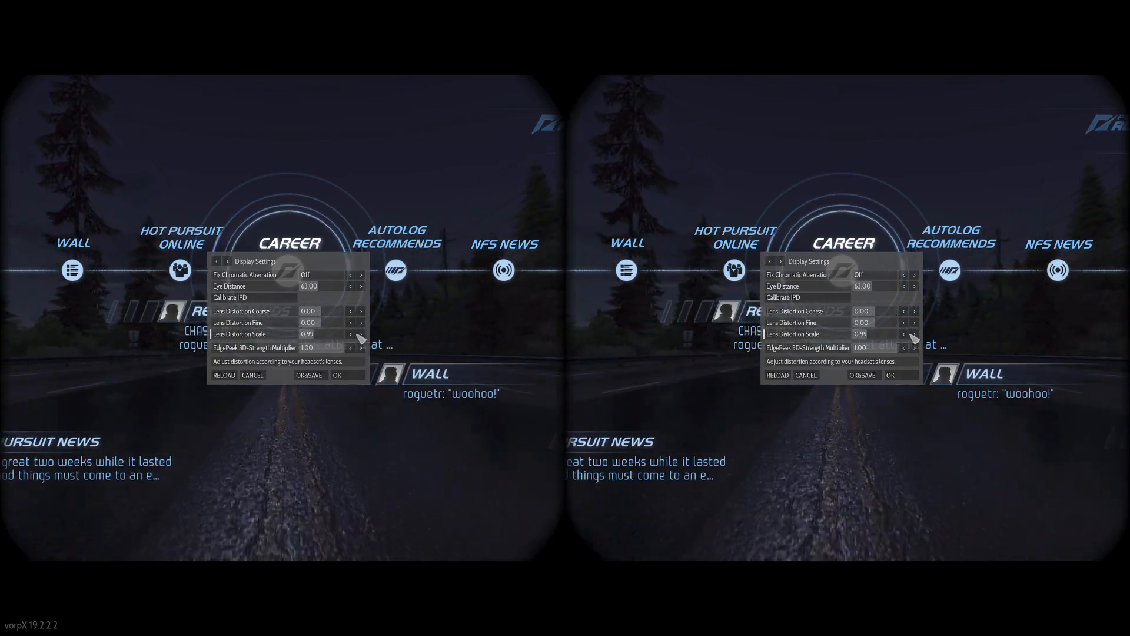
- Raise the Lens Distortion Scale back to 1.30
left_click(362, 336)
left_click(362, 336)
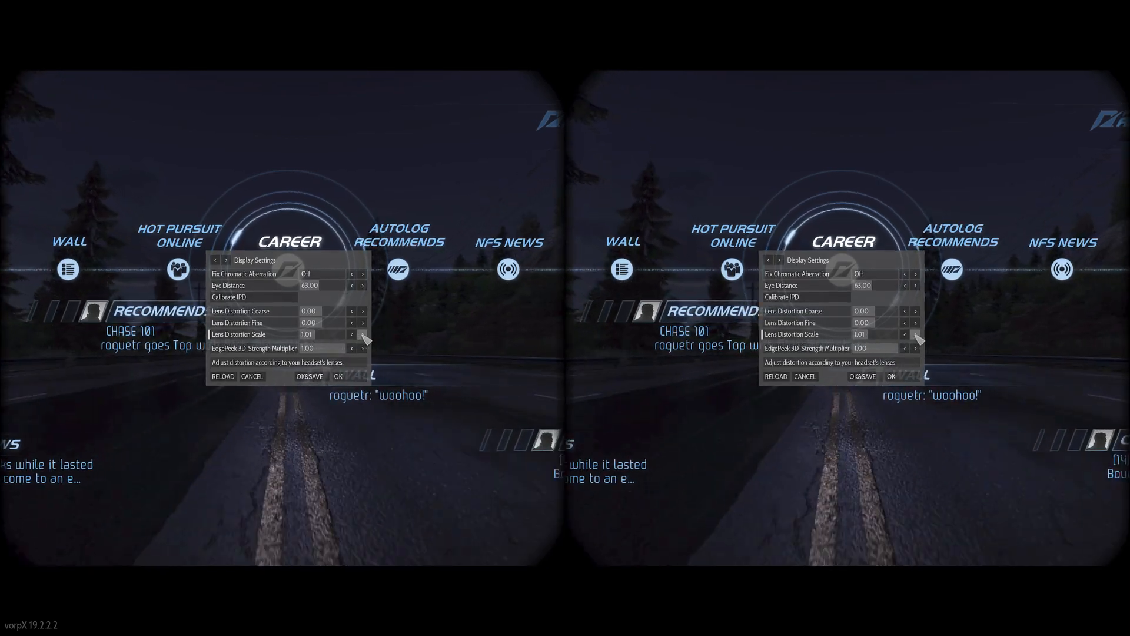
left_click(362, 335)
left_click(362, 335)
left_click(361, 336)
left_click(361, 335)
left_click(361, 336)
left_click(361, 335)
left_click(367, 335)
left_click(367, 335)
left_click(367, 335)
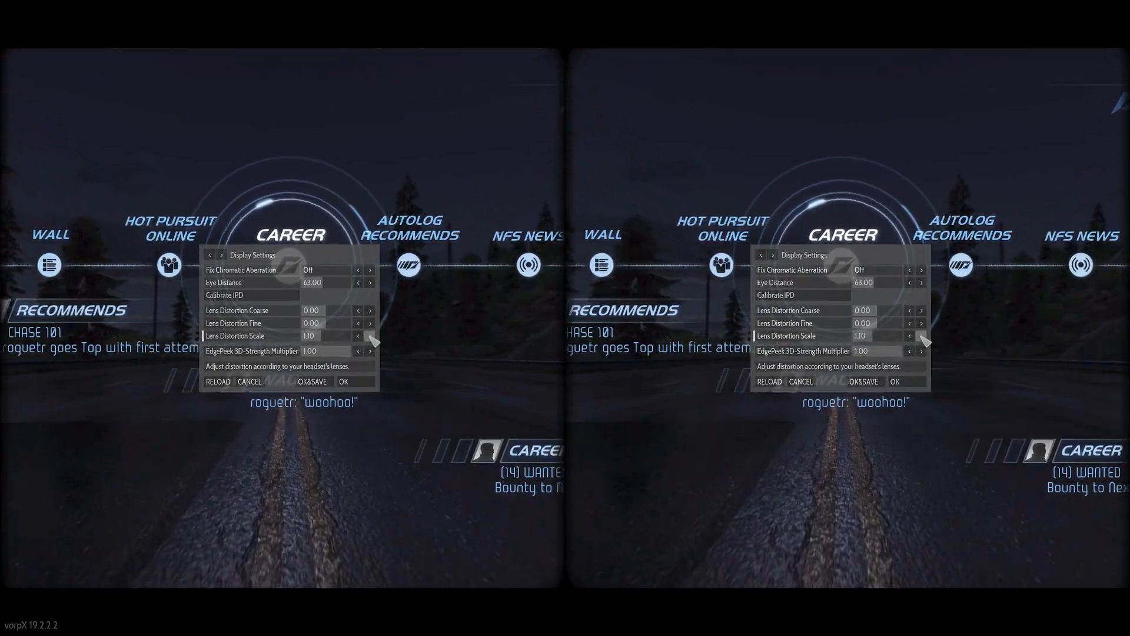
left_click(367, 335)
left_click(367, 335)
left_click(371, 336)
left_click(371, 335)
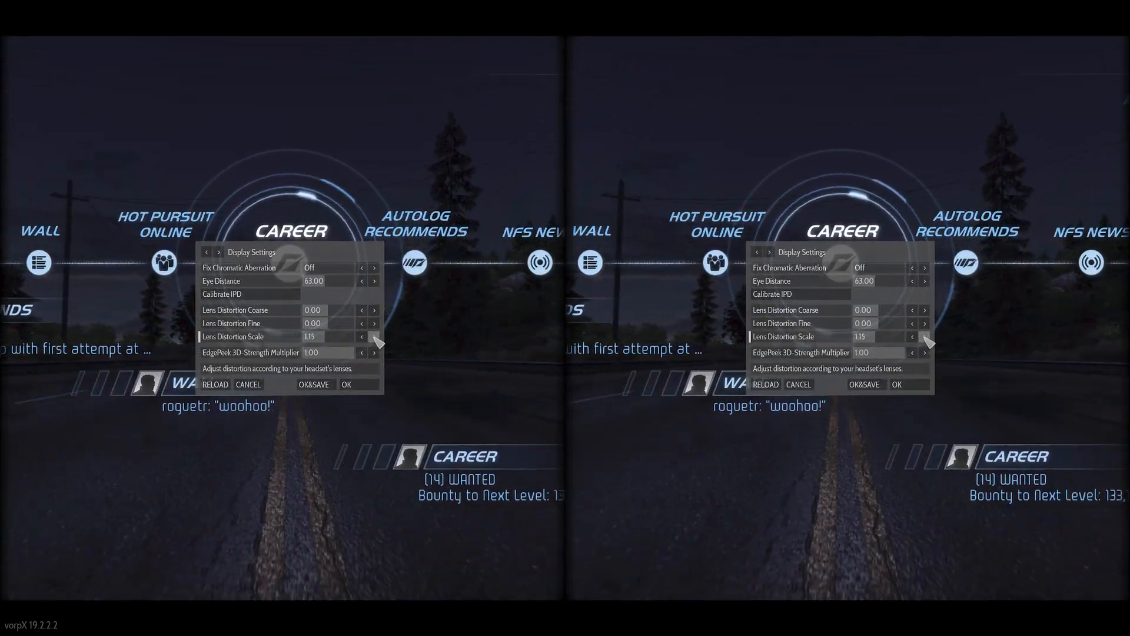
left_click(371, 335)
left_click(371, 335)
left_click(375, 336)
left_click(375, 337)
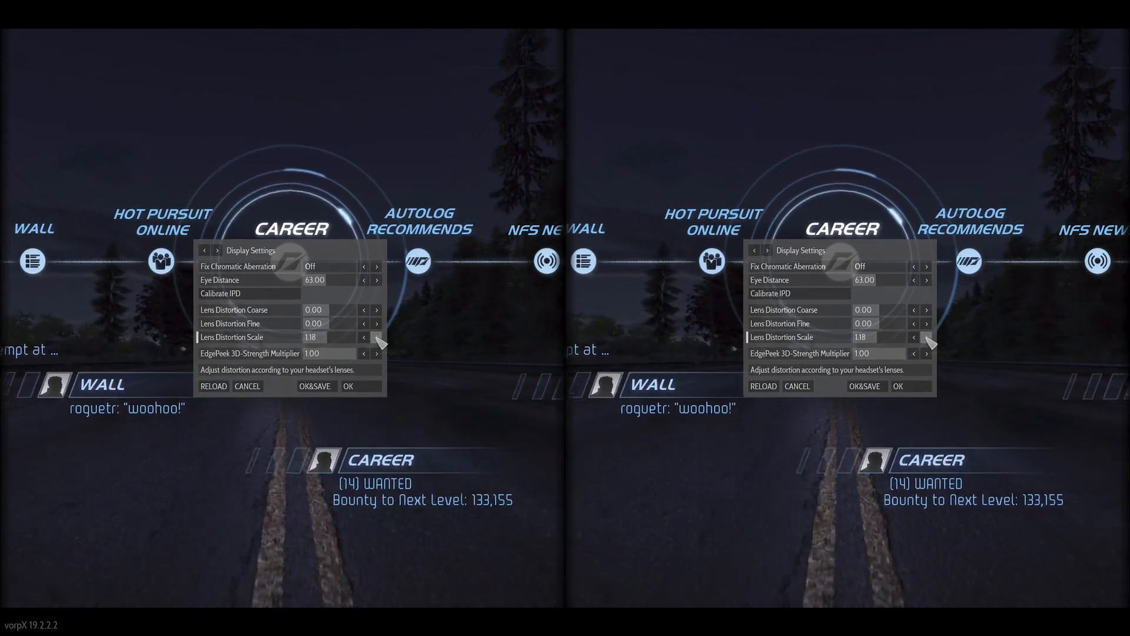
left_click(377, 338)
left_click(377, 337)
left_click(377, 337)
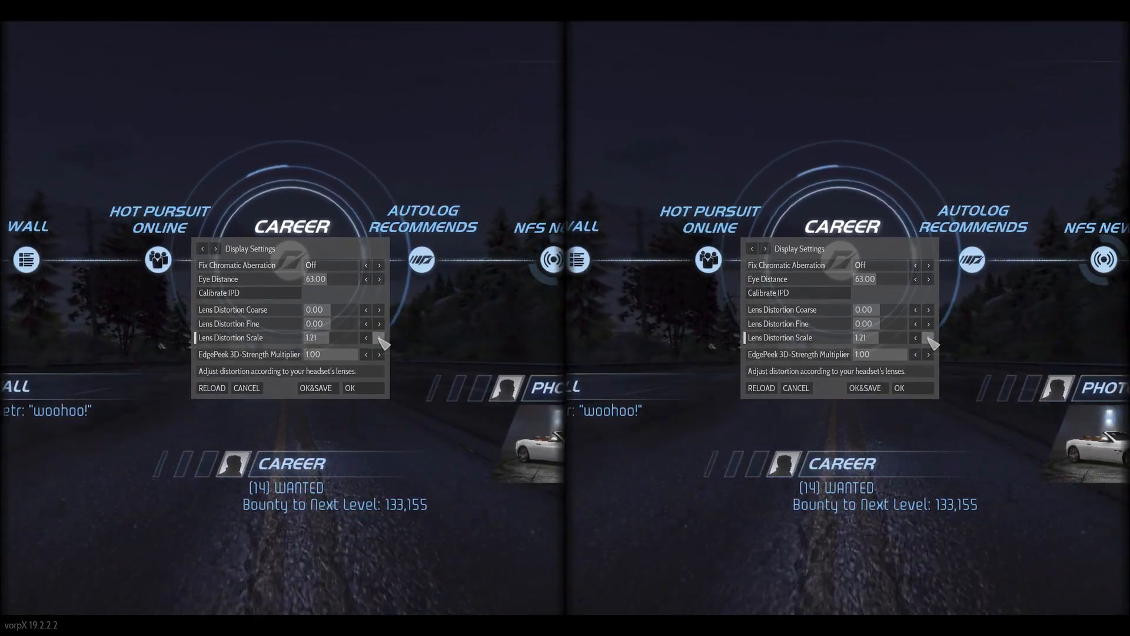
left_click(379, 338)
left_click(381, 338)
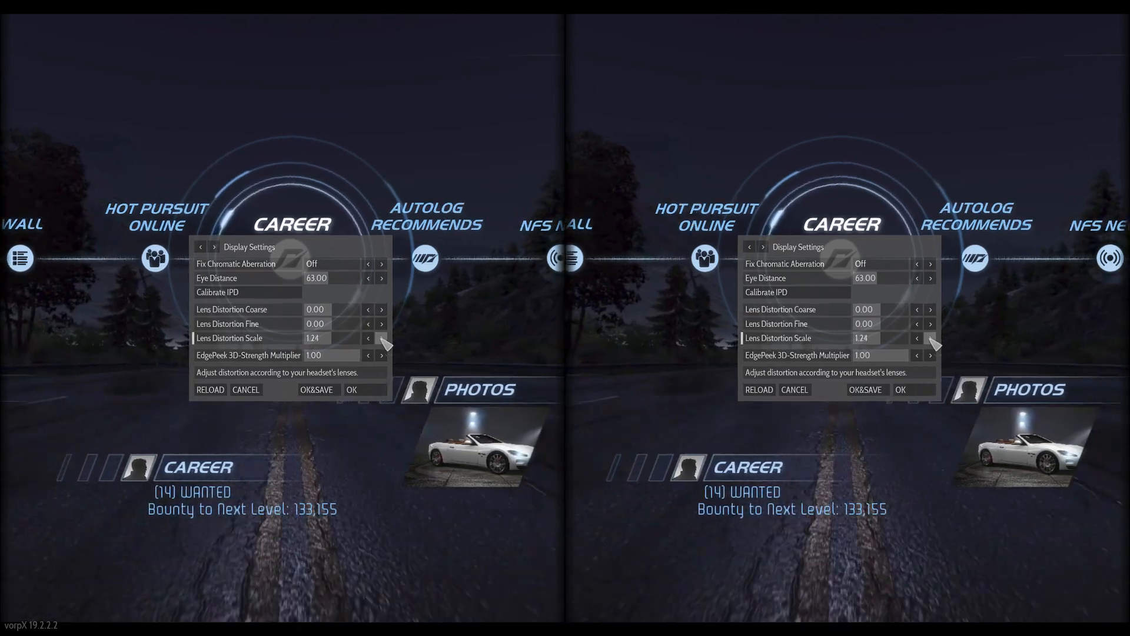
left_click(381, 338)
left_click(382, 338)
left_click(382, 339)
left_click(383, 338)
left_click(384, 339)
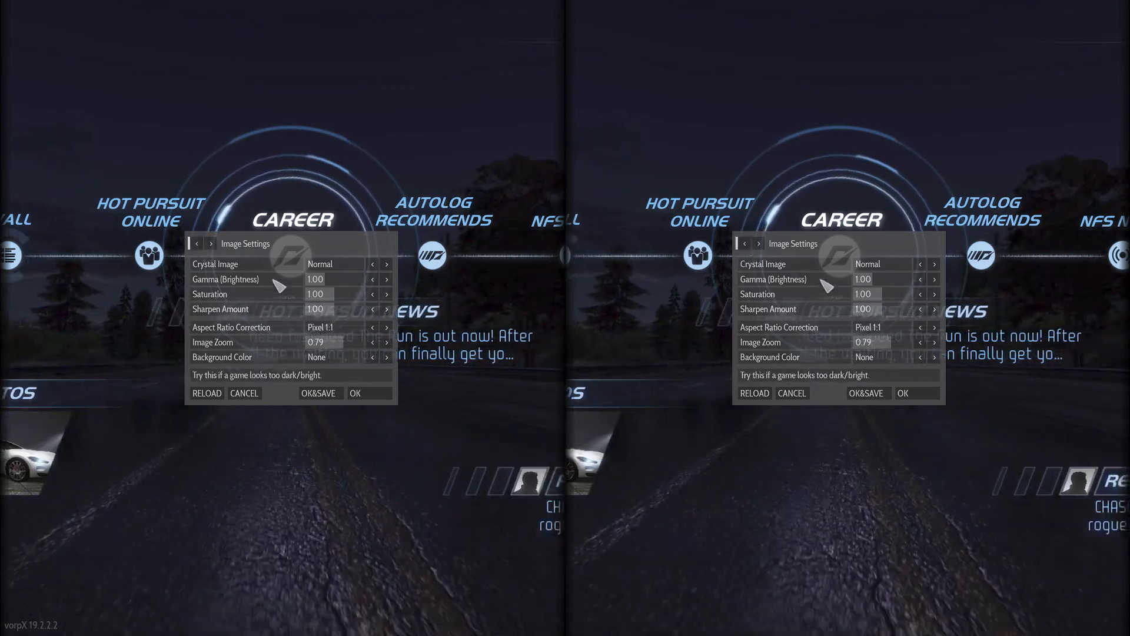
- In Image Settings, try Stretch as the Aspect Ratio Correction and switch back to Pixel 1:1
left_click(374, 328)
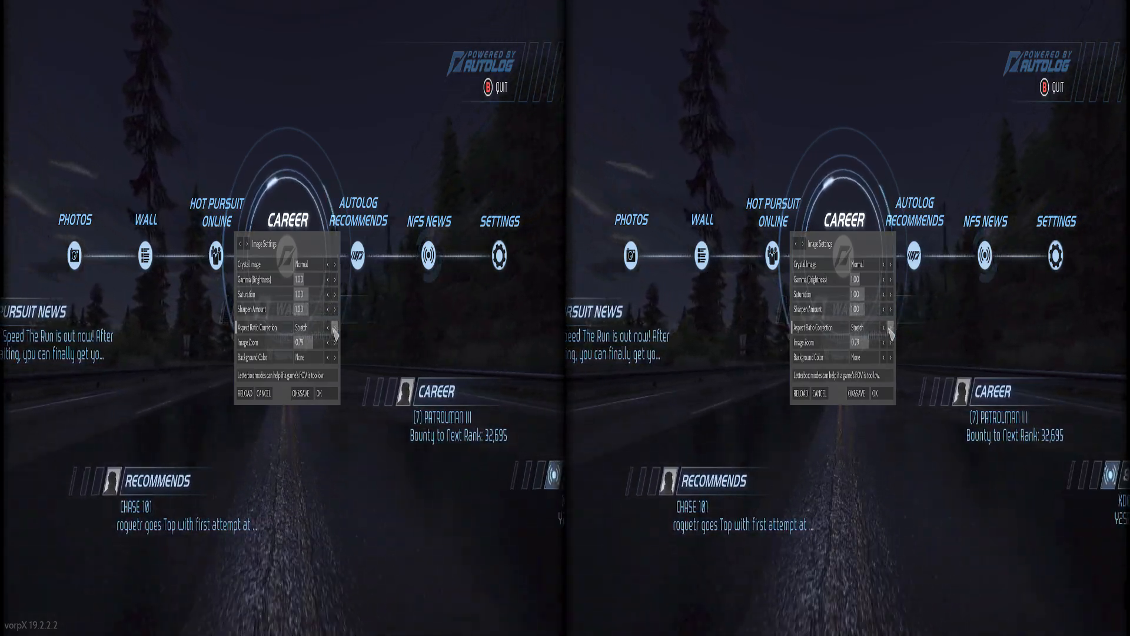
left_click(334, 327)
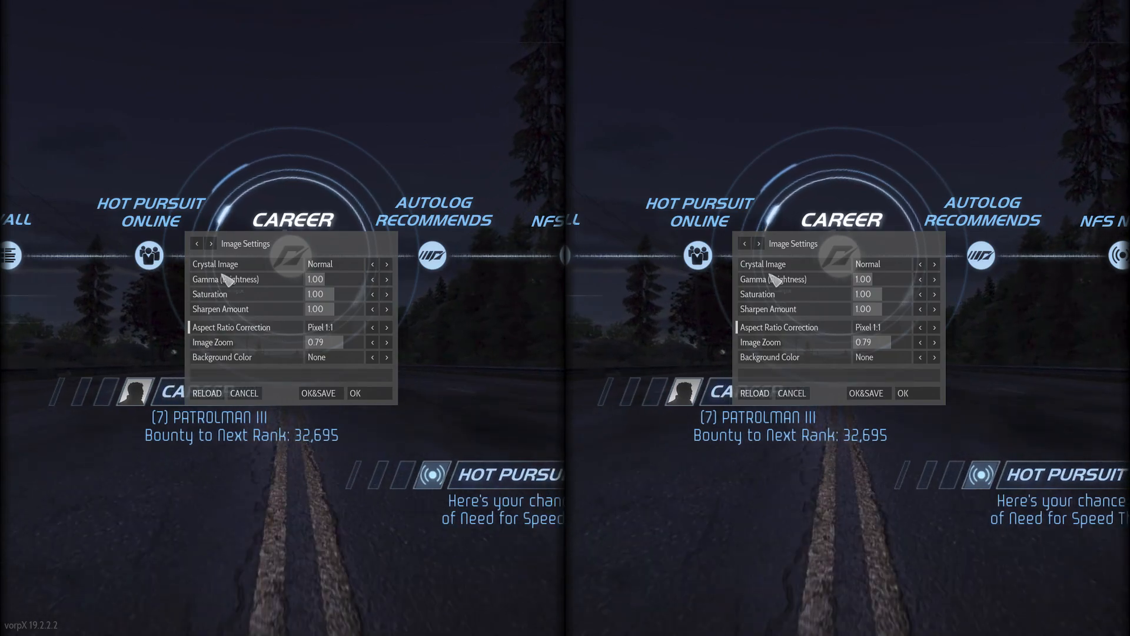
- Look through the Display, Head Tracking, Input and VR Hotkey Menu settings pages
left_click(211, 243)
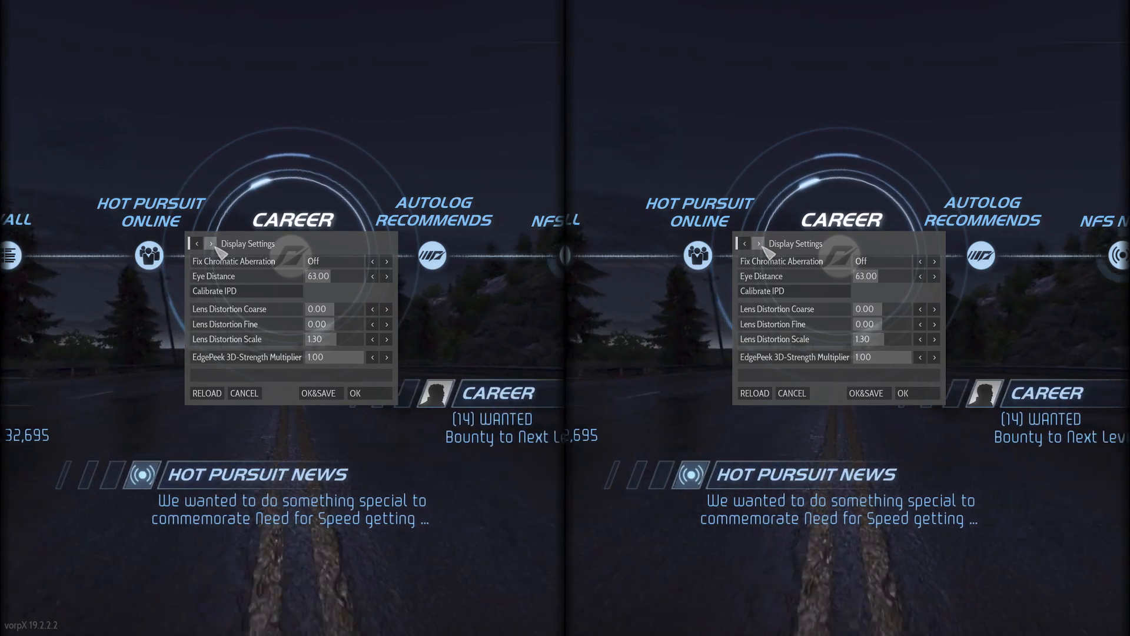
left_click(210, 243)
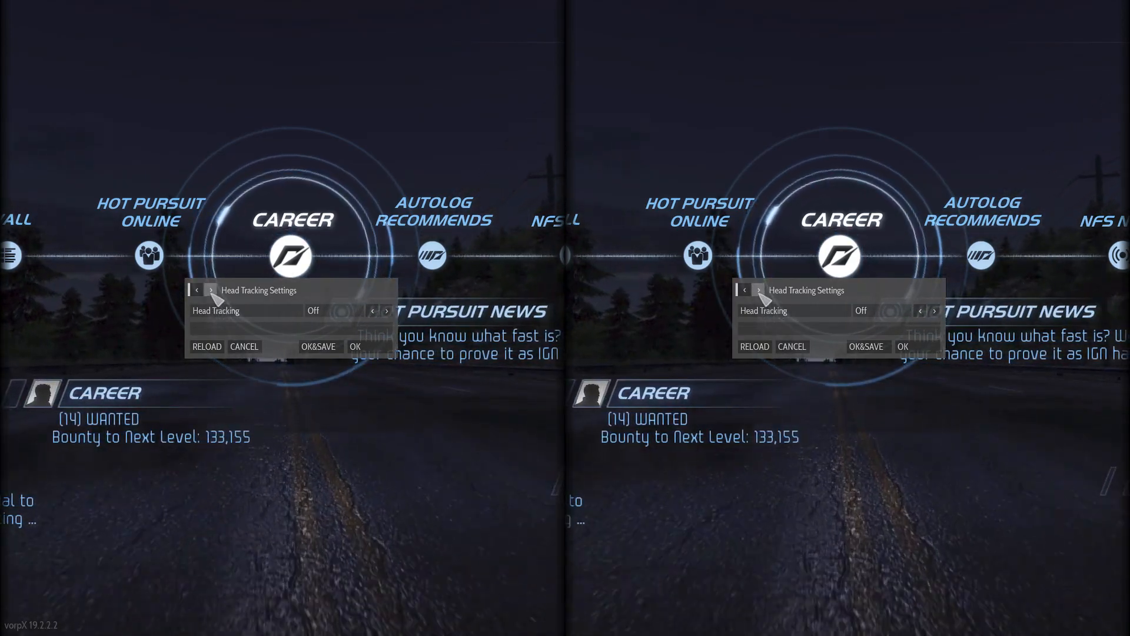
left_click(211, 290)
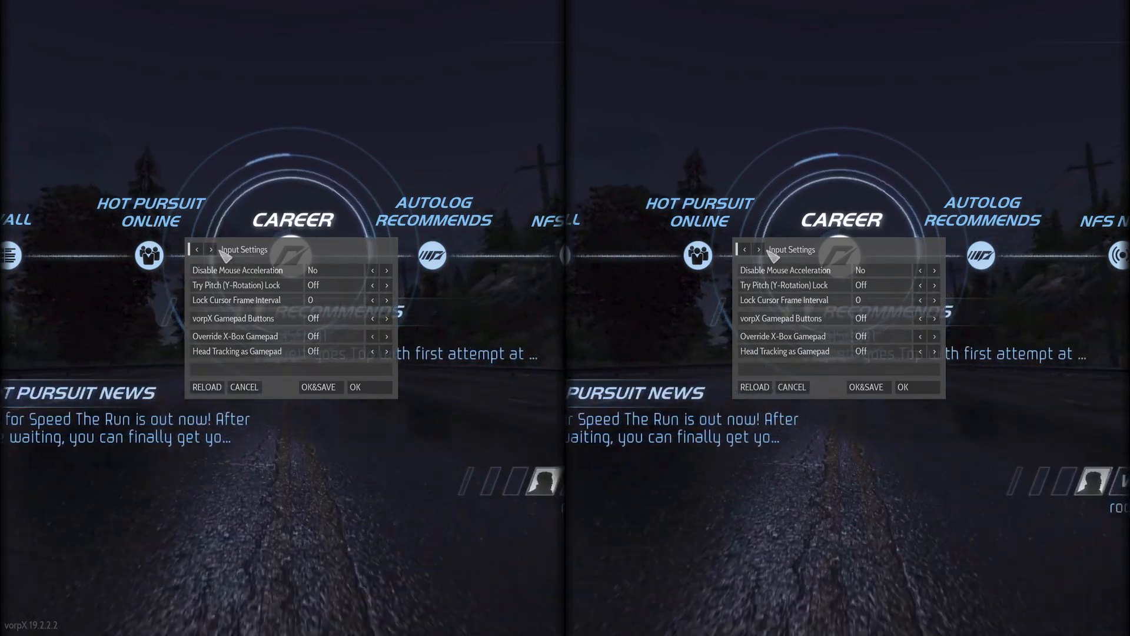
left_click(210, 249)
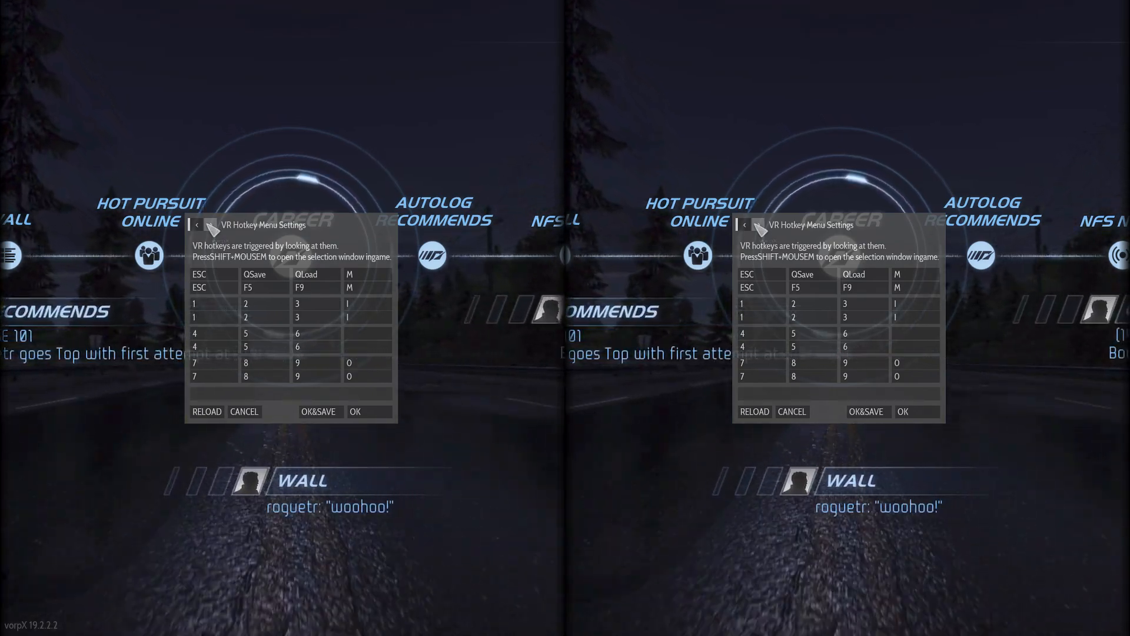
left_click(211, 225)
mouse_move(218, 281)
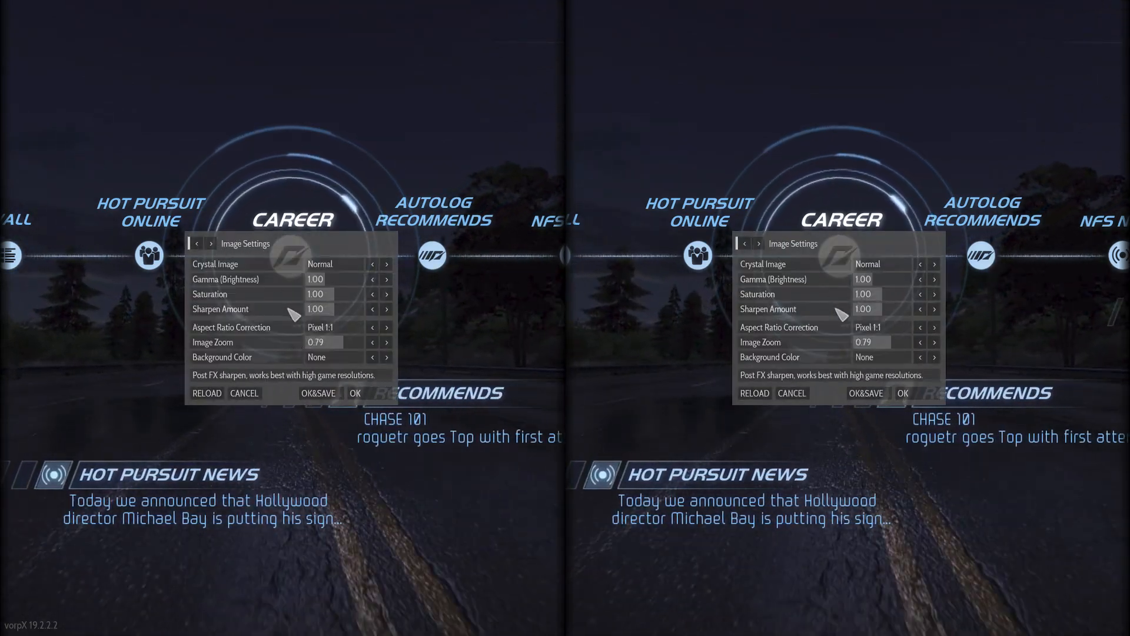
- Save the image settings with Aspect Ratio Correction set to Stretch and enter Career mode
left_click(373, 327)
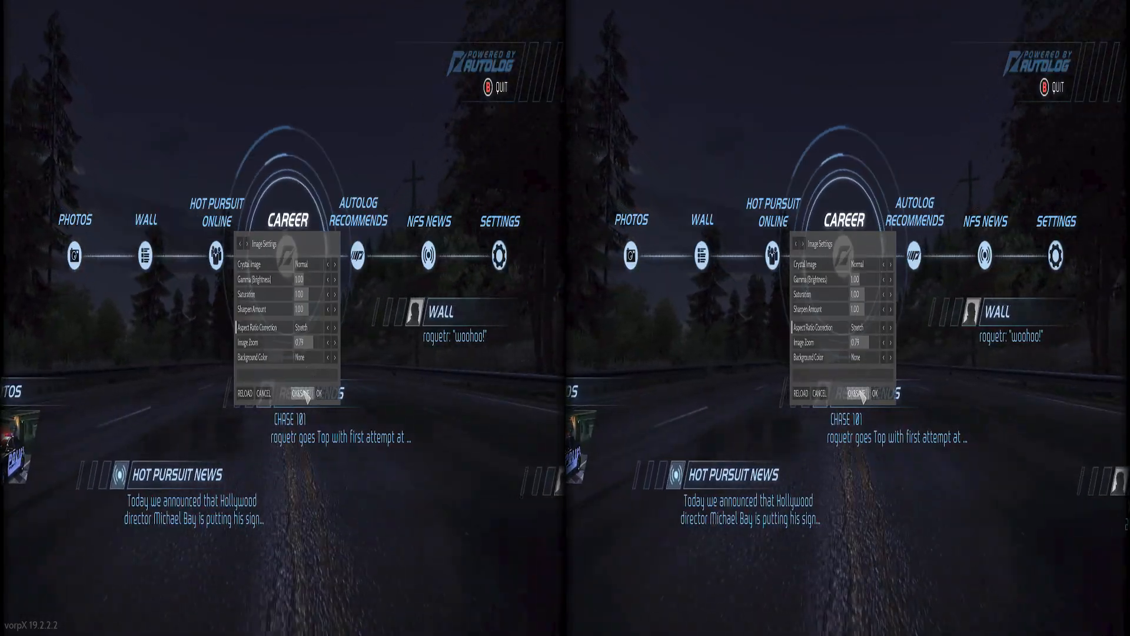
left_click(305, 394)
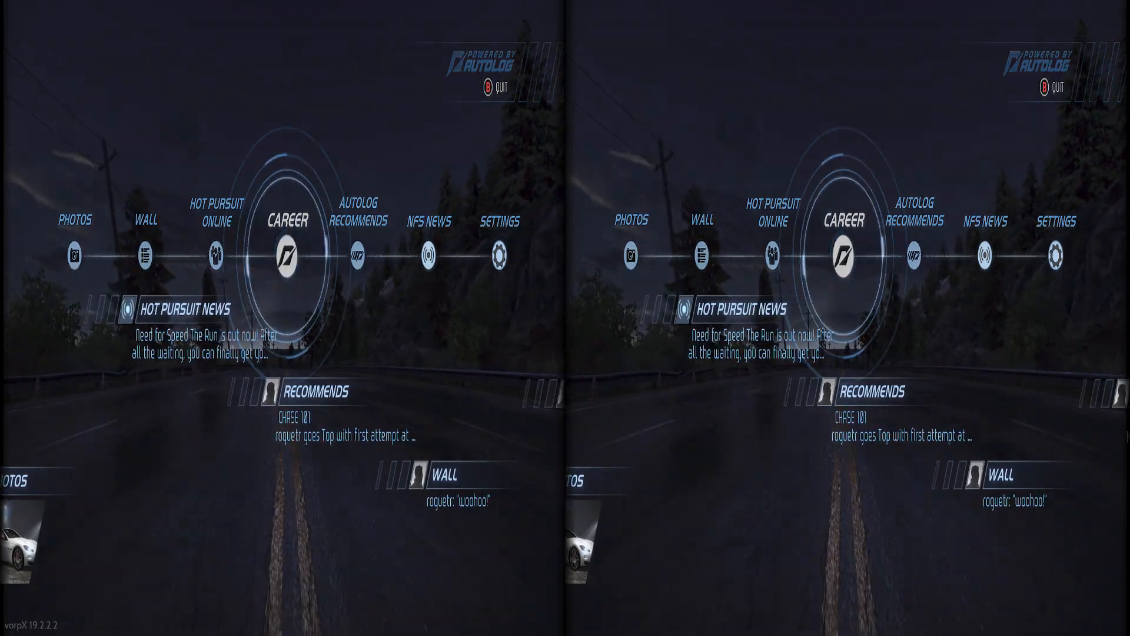
key("Return")
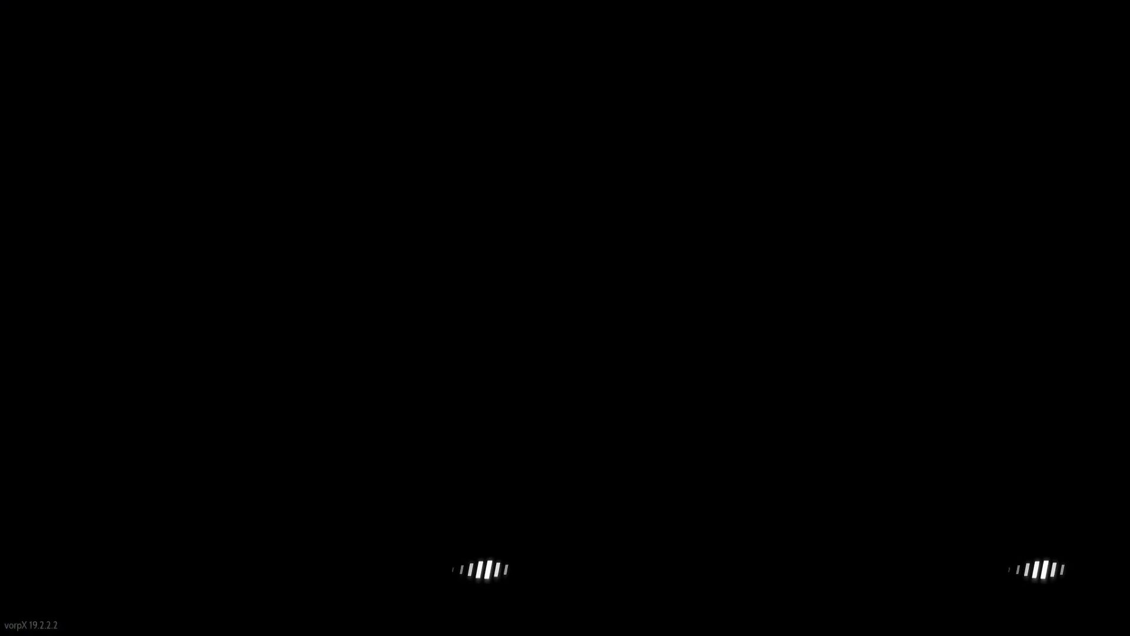